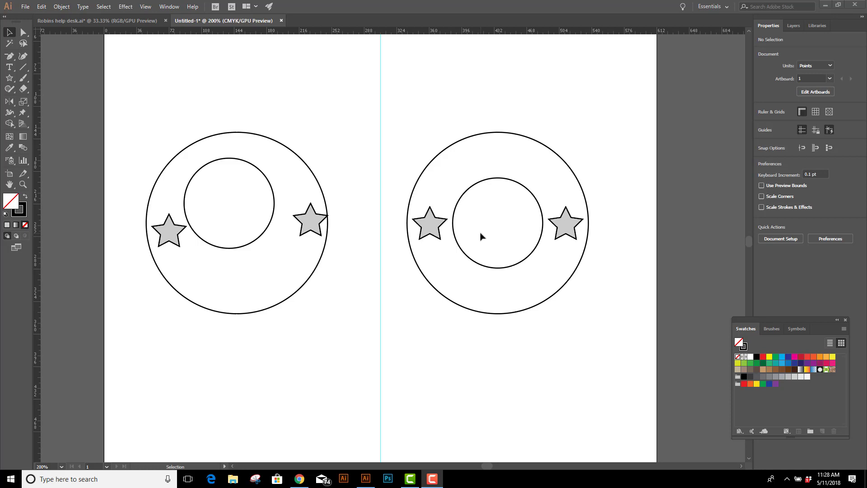
- Delete the right circle-and-stars copy and drag the remaining drawing toward the artboard centre
{"action": "left_click", "coordinate": [533, 311]}
{"action": "key", "text": "Delete"}
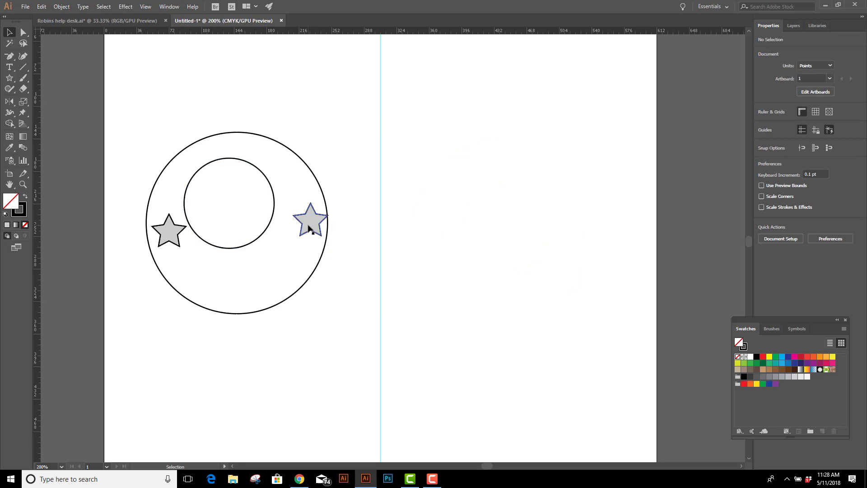
{"action": "left_click_drag", "start_coordinate": [134, 125], "coordinate": [427, 289]}
{"action": "left_click", "coordinate": [535, 270]}
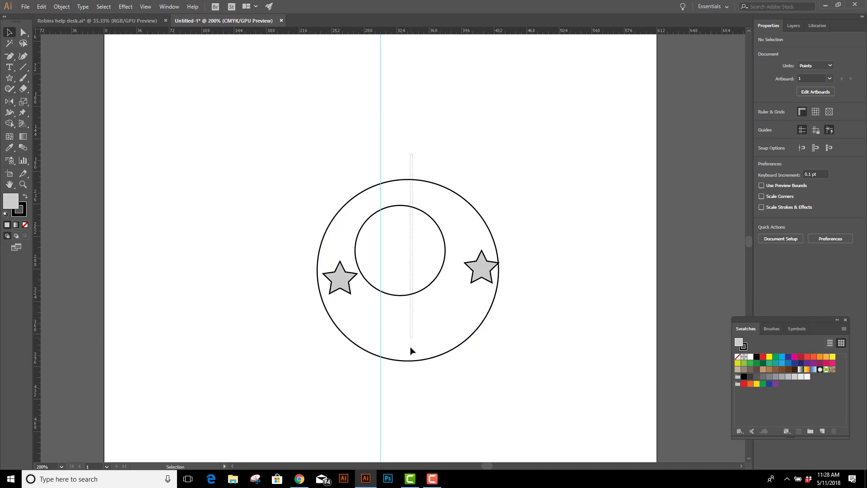
{"action": "left_click_drag", "start_coordinate": [411, 348], "coordinate": [413, 395]}
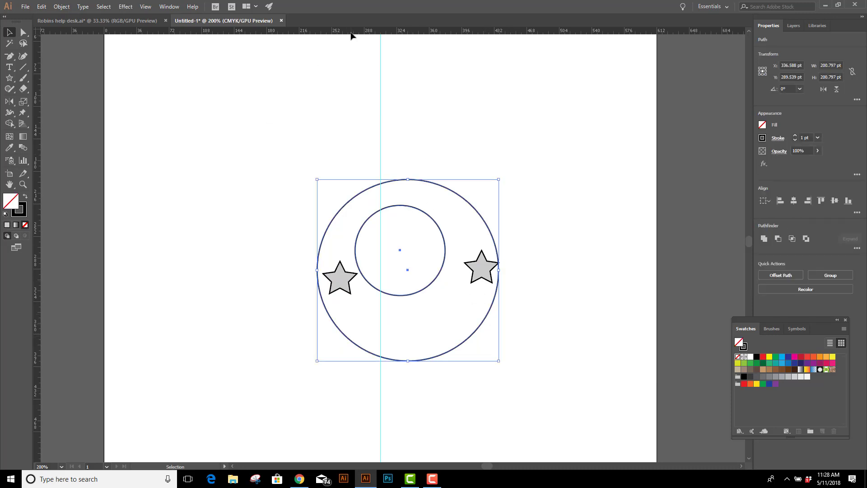
- Centre both circles horizontally and vertically on the artboard using the Align panel, aligned to artboard
{"action": "left_click", "coordinate": [172, 9]}
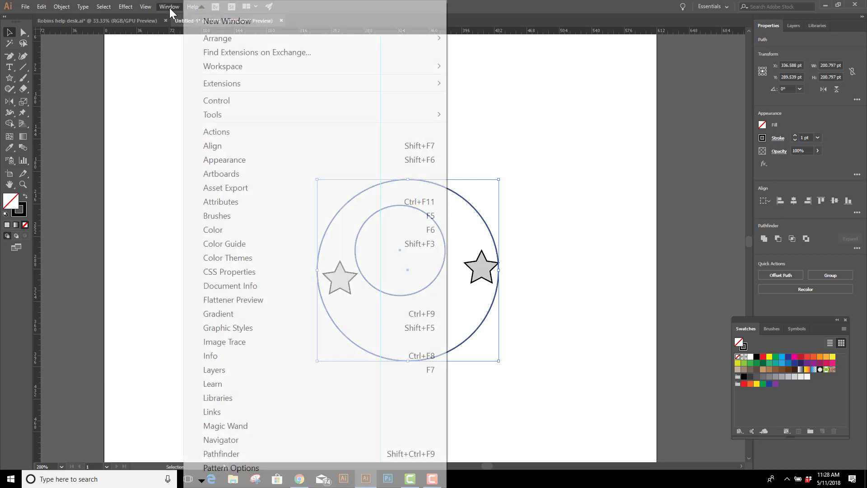
{"action": "left_click", "coordinate": [219, 145]}
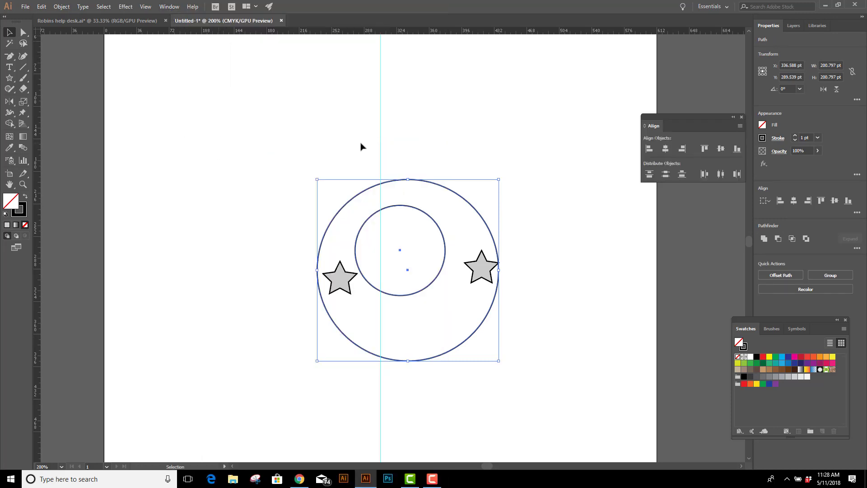
{"action": "left_click_drag", "start_coordinate": [649, 118], "coordinate": [518, 105]}
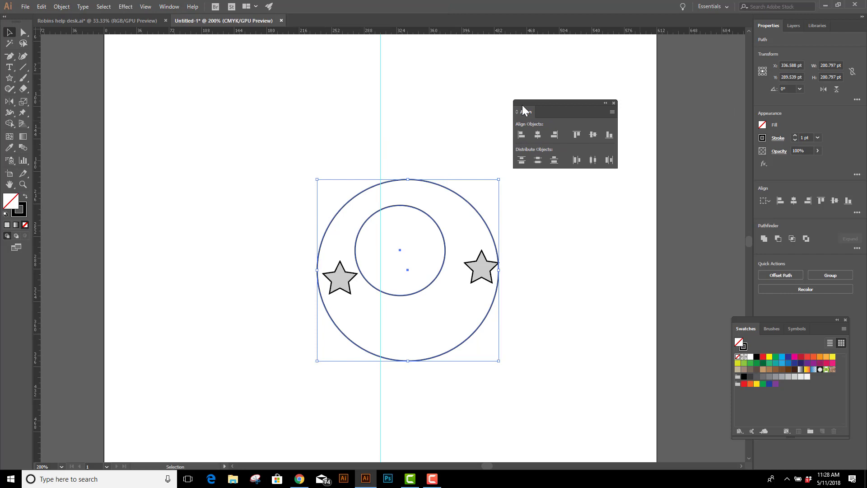
{"action": "left_click", "coordinate": [613, 112]}
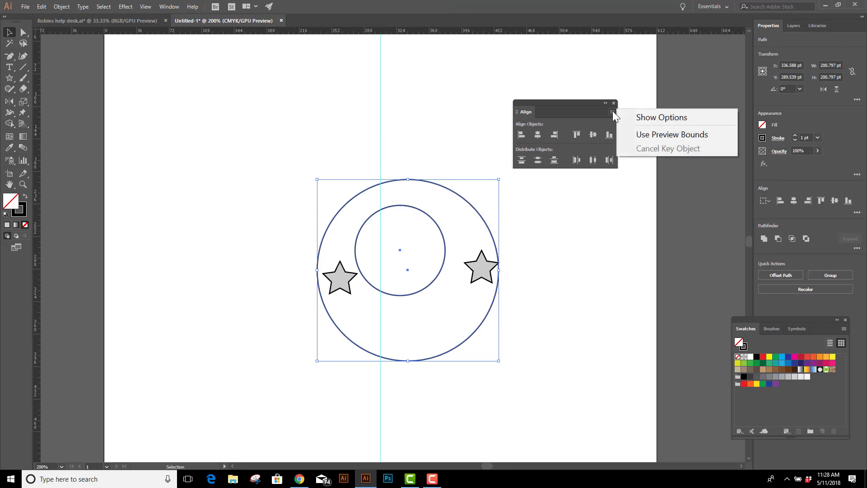
{"action": "left_click", "coordinate": [663, 117]}
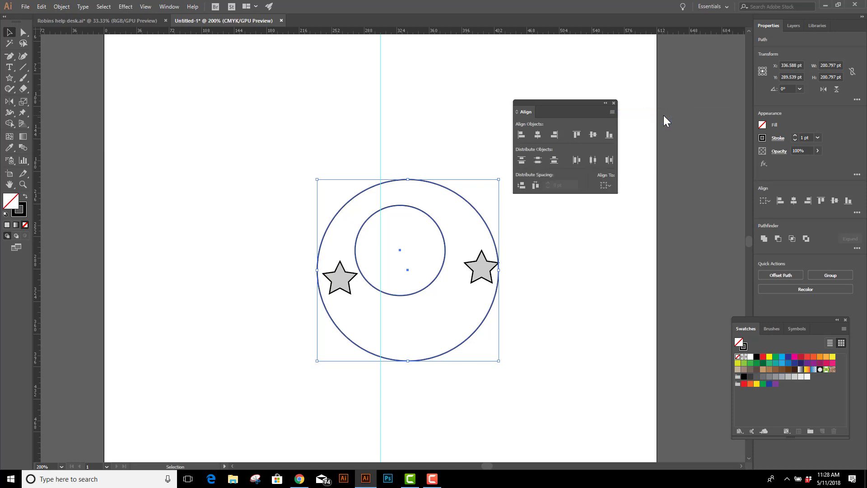
{"action": "left_click", "coordinate": [610, 186]}
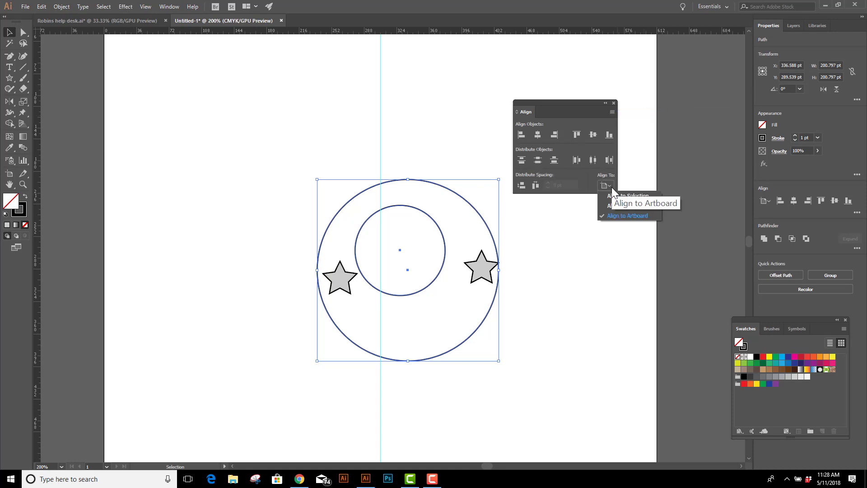
{"action": "left_click", "coordinate": [620, 215]}
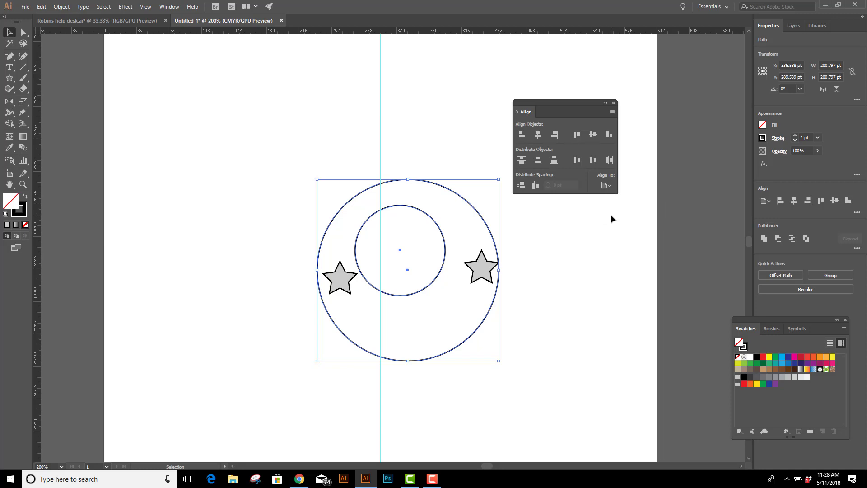
{"action": "left_click", "coordinate": [538, 135]}
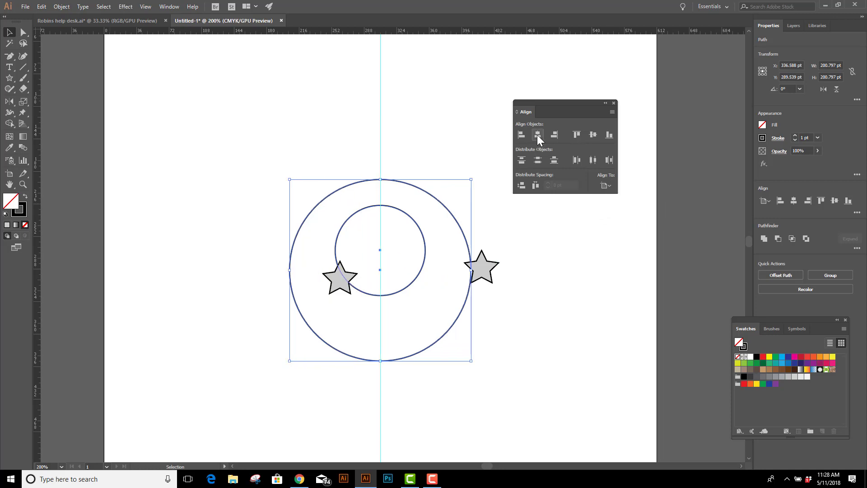
{"action": "left_click", "coordinate": [591, 135]}
{"action": "scroll", "coordinate": [568, 297], "scroll_direction": "down", "scroll_amount": 5}
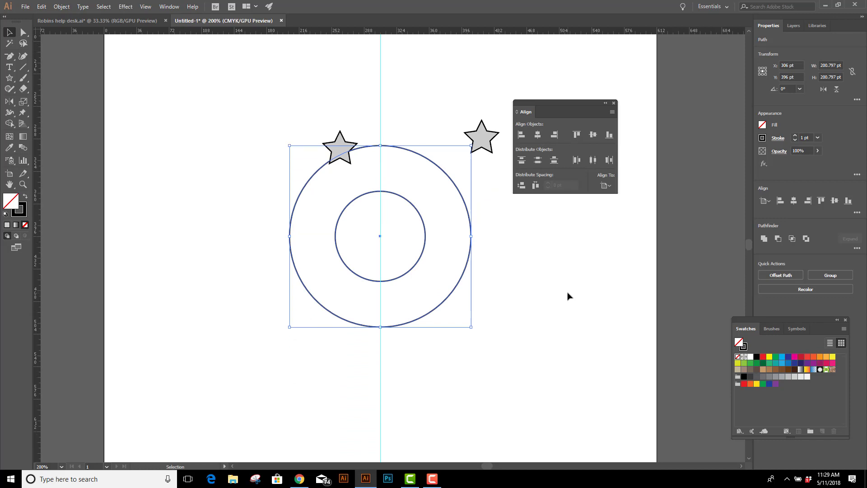
- Move the left star to the upper right, stacking it above the other star outside the ring
{"action": "left_click", "coordinate": [488, 128]}
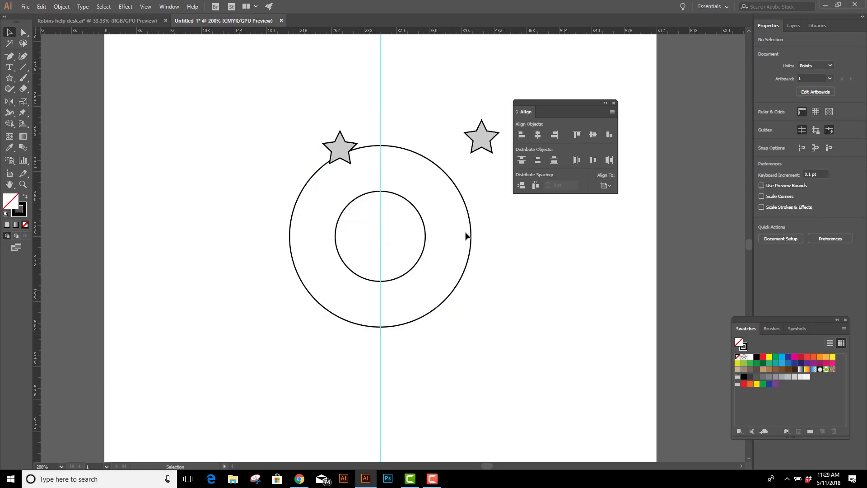
{"action": "left_click_drag", "start_coordinate": [342, 145], "coordinate": [477, 93]}
{"action": "left_click_drag", "start_coordinate": [552, 111], "coordinate": [617, 152]}
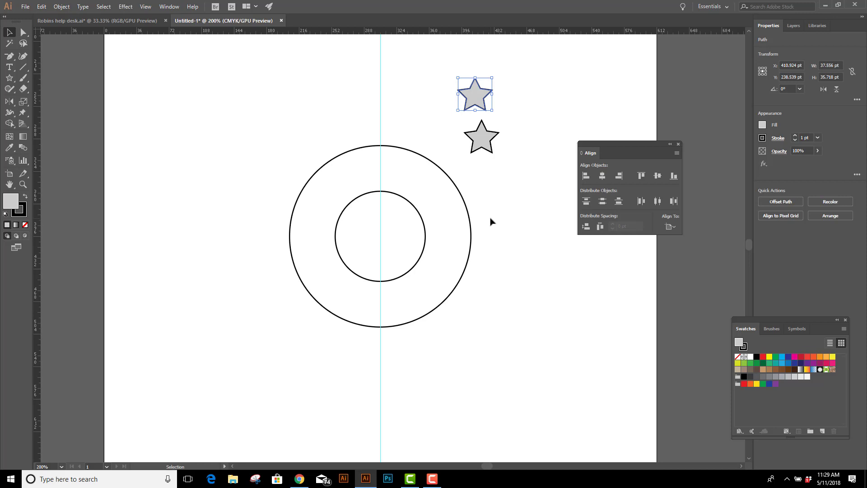
{"action": "left_click_drag", "start_coordinate": [490, 209], "coordinate": [417, 244]}
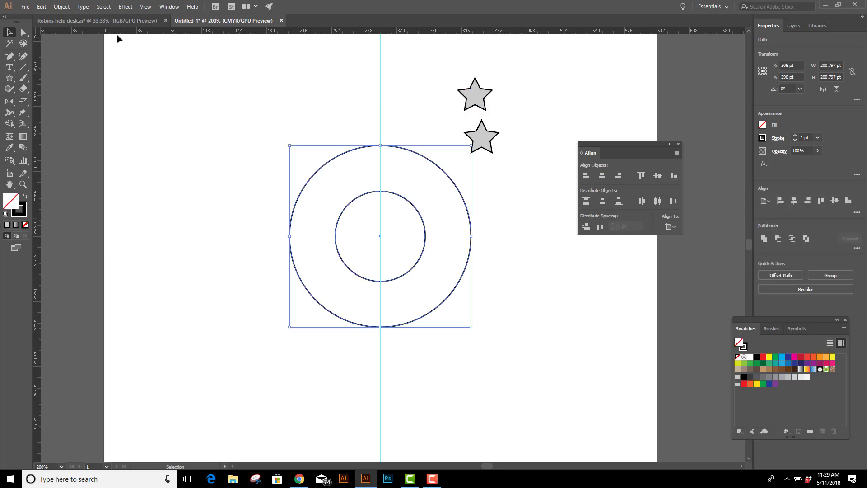
- Blend the two selected circles with Object > Blend > Make
{"action": "left_click", "coordinate": [65, 7]}
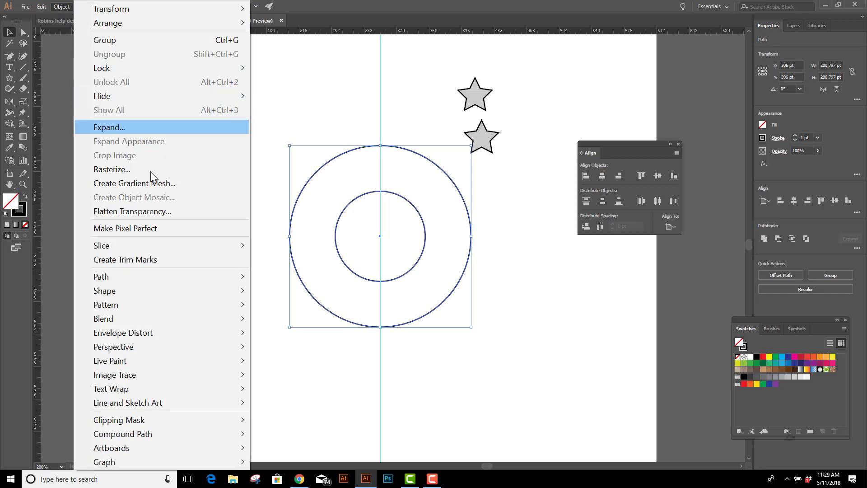
{"action": "mouse_move", "coordinate": [167, 318]}
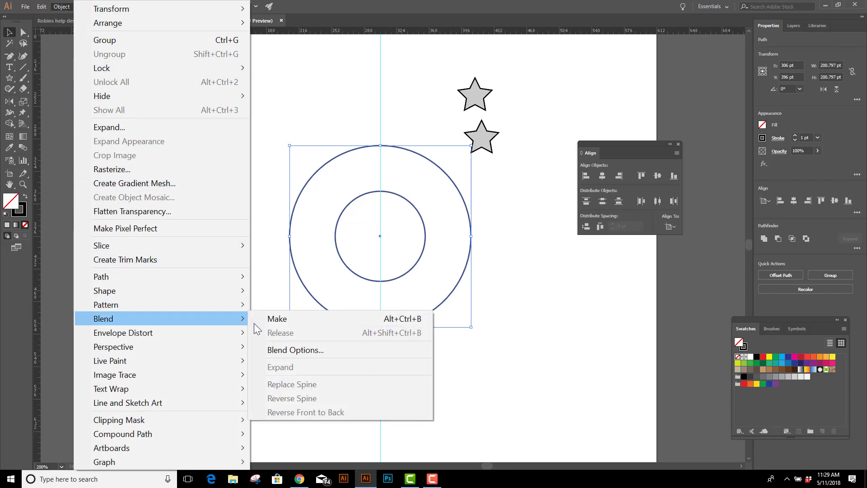
{"action": "left_click", "coordinate": [272, 323]}
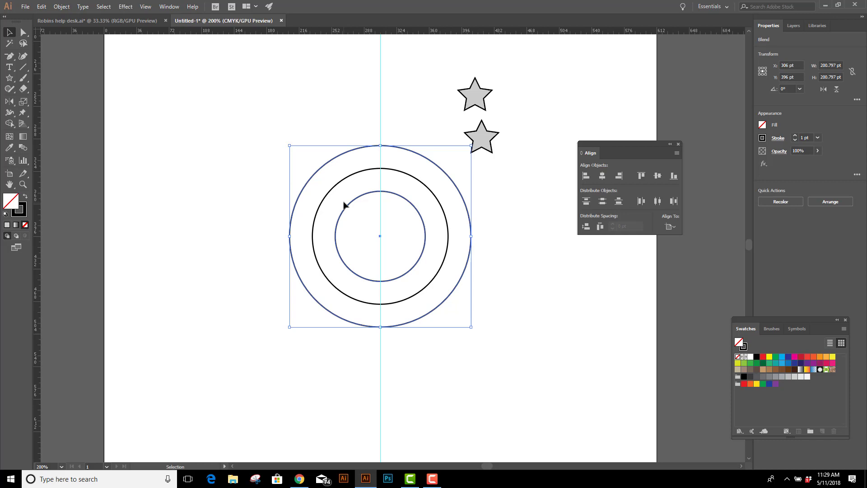
- Set the blend spacing to Specified Steps with 1 step, with Preview on
{"action": "double_click", "coordinate": [21, 149]}
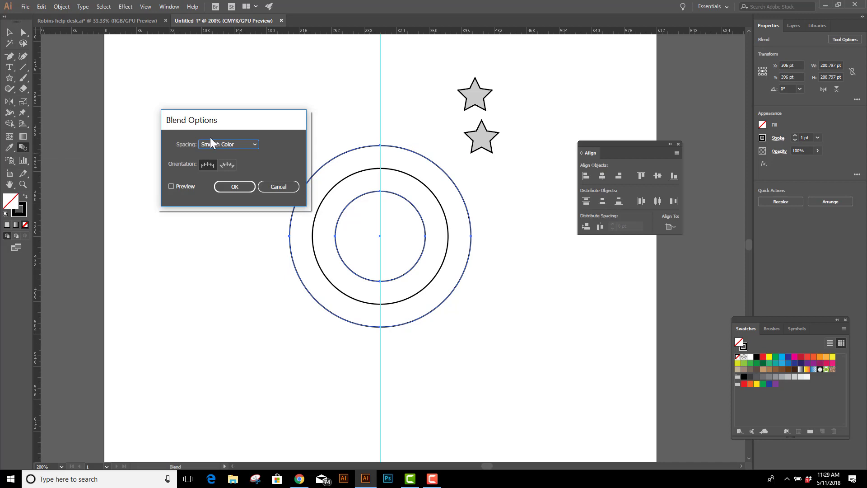
{"action": "left_click", "coordinate": [254, 145]}
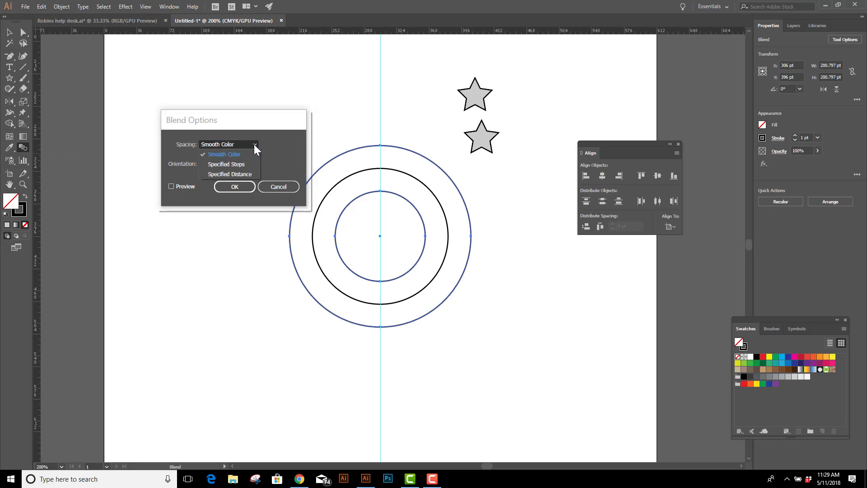
{"action": "left_click", "coordinate": [234, 164]}
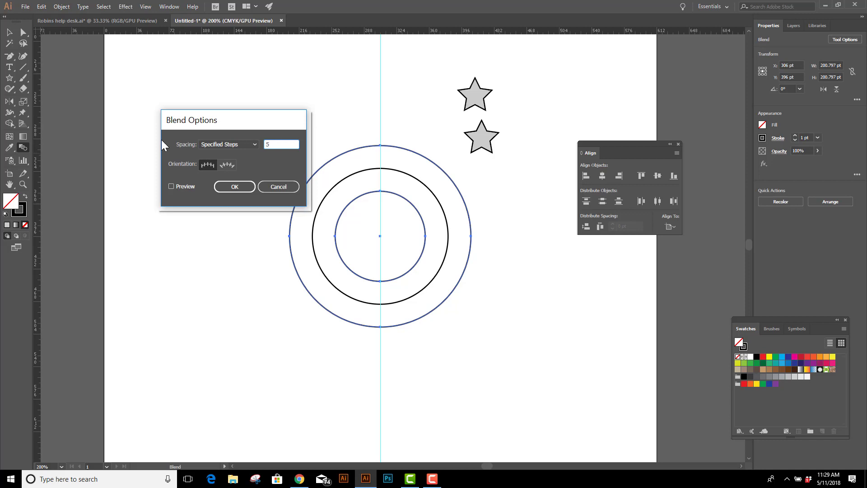
{"action": "left_click", "coordinate": [171, 186]}
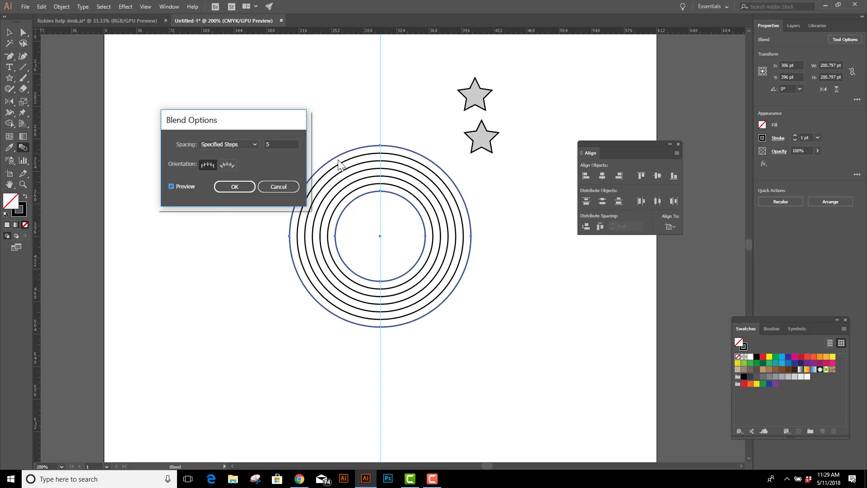
{"action": "left_click_drag", "start_coordinate": [281, 141], "coordinate": [261, 144]}
{"action": "type", "text": "1"}
{"action": "left_click", "coordinate": [243, 185]}
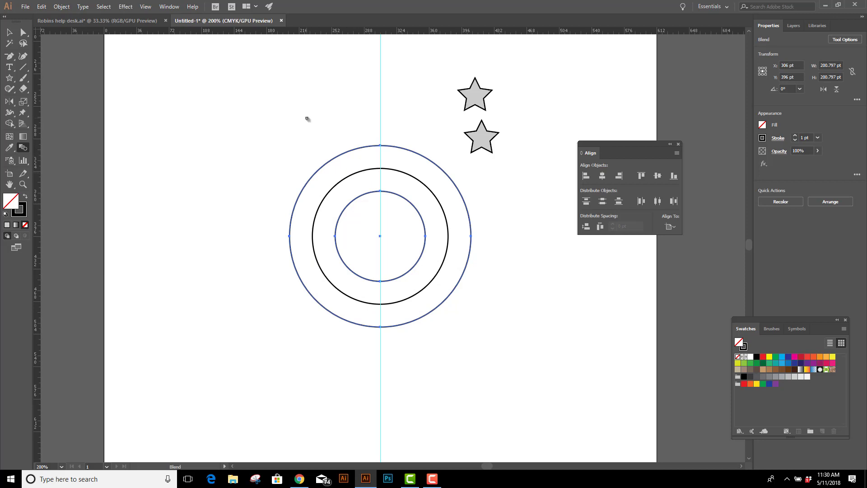
- Expand the circle blend with Stroke unchecked
{"action": "key", "text": "v"}
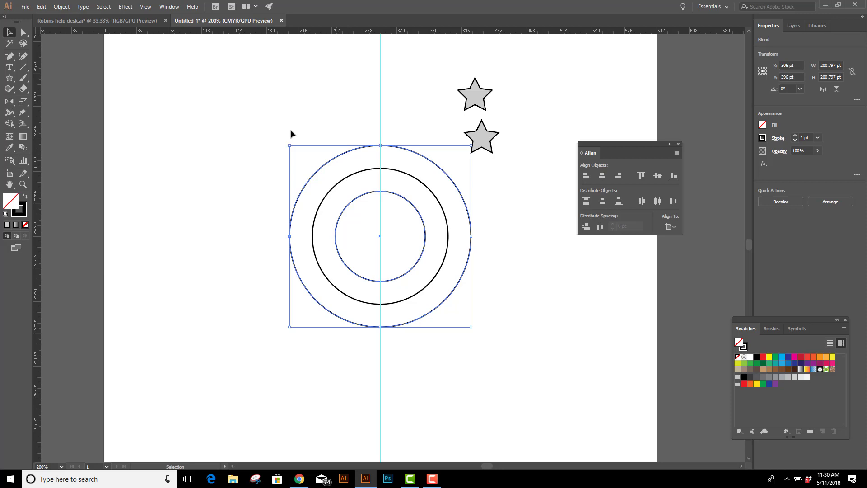
{"action": "left_click", "coordinate": [62, 7]}
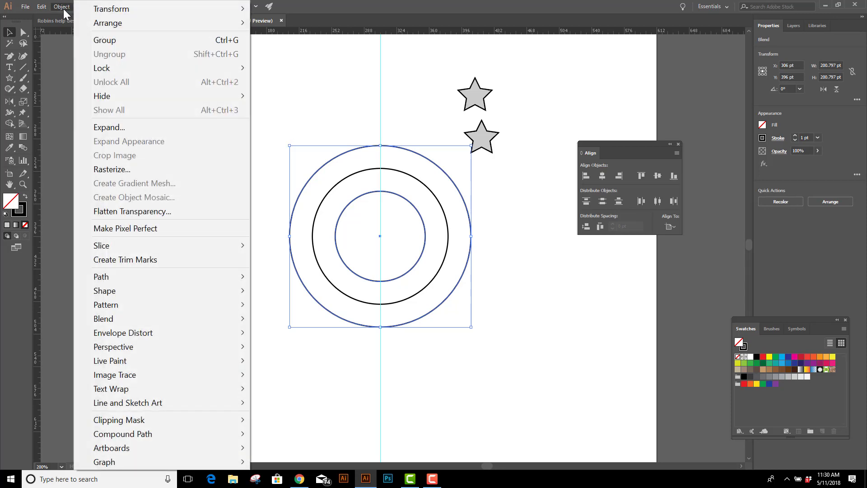
{"action": "left_click", "coordinate": [145, 126]}
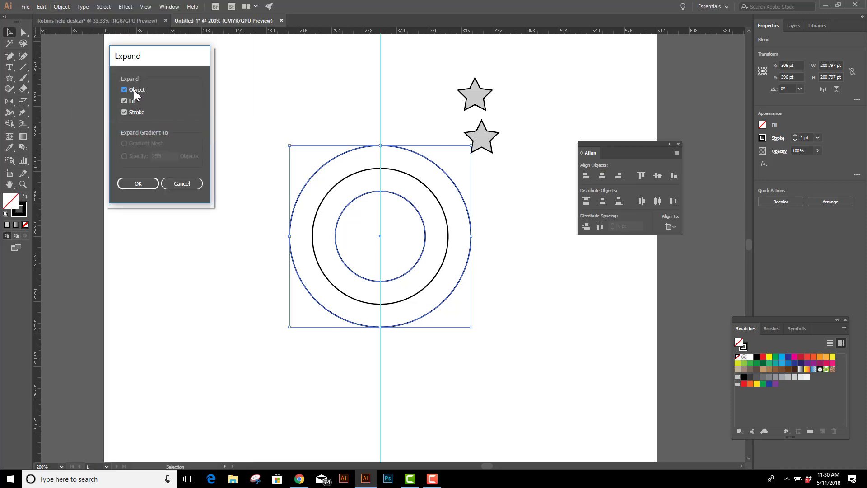
{"action": "left_click", "coordinate": [123, 112]}
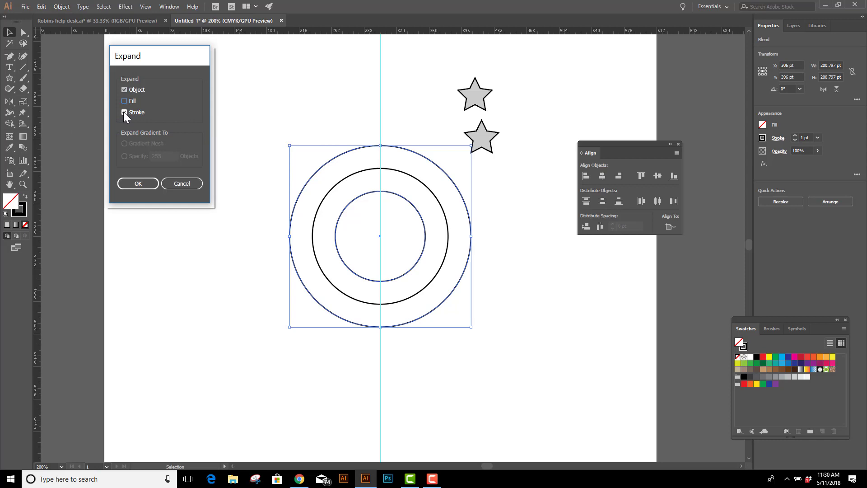
{"action": "left_click", "coordinate": [150, 185]}
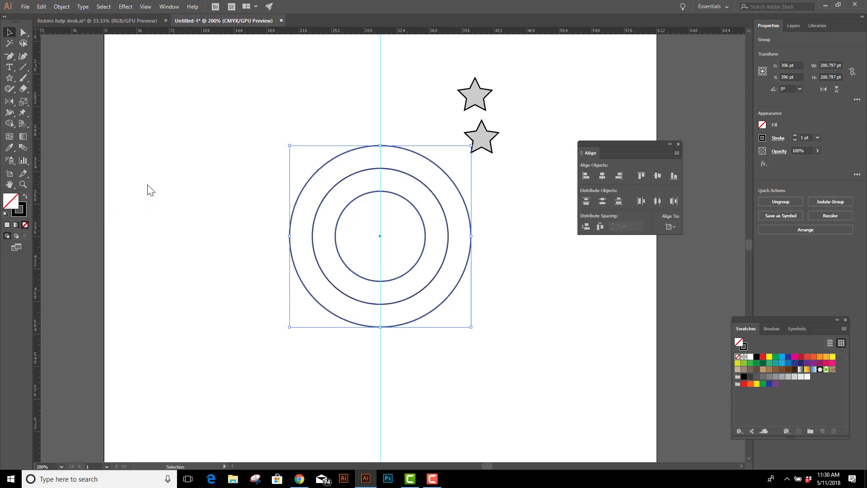
- Ungroup the expanded blend into three separate circle paths and deselect
{"action": "right_click", "coordinate": [347, 174]}
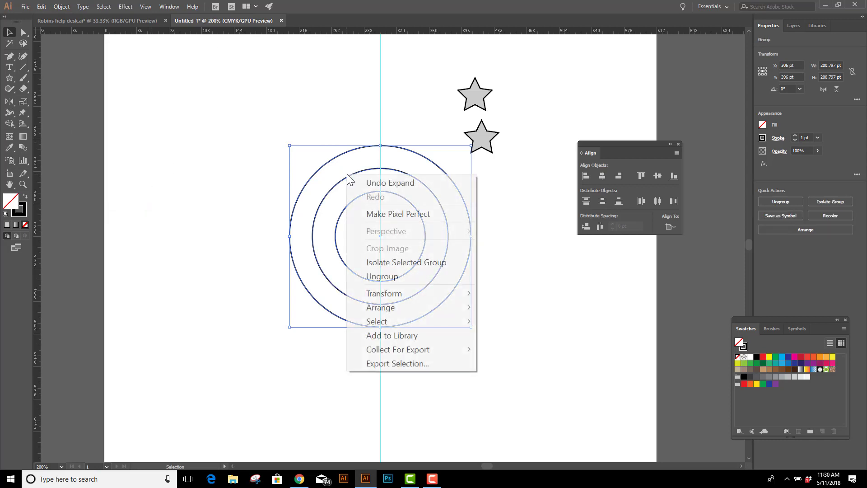
{"action": "left_click", "coordinate": [393, 275]}
{"action": "left_click", "coordinate": [330, 82]}
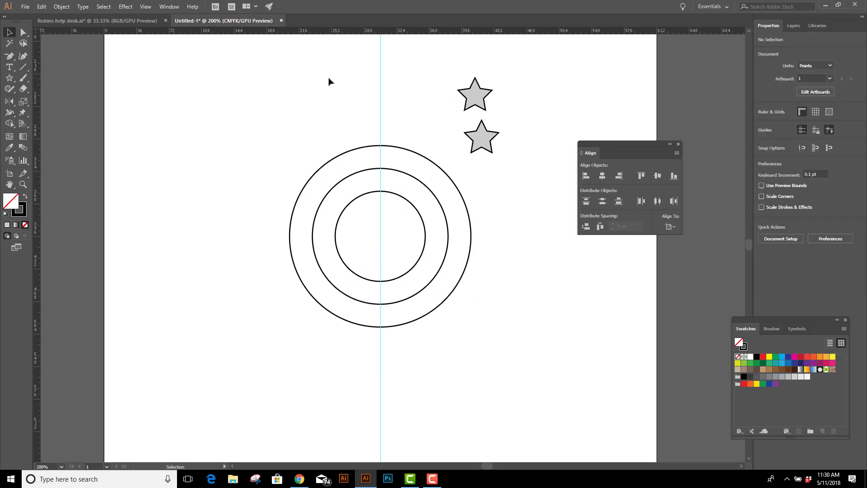
- Move the top star onto the circles and centre it horizontally and vertically on them
{"action": "left_click", "coordinate": [352, 175]}
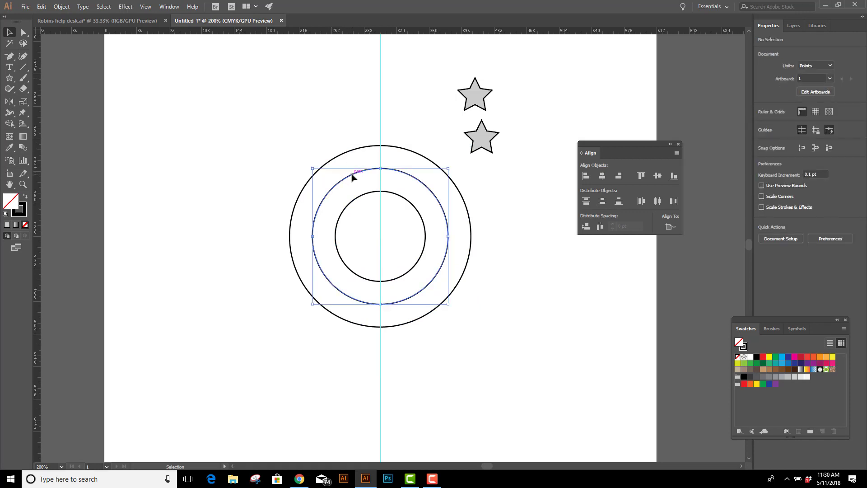
{"action": "left_click", "coordinate": [316, 125]}
{"action": "left_click_drag", "start_coordinate": [478, 99], "coordinate": [316, 243]}
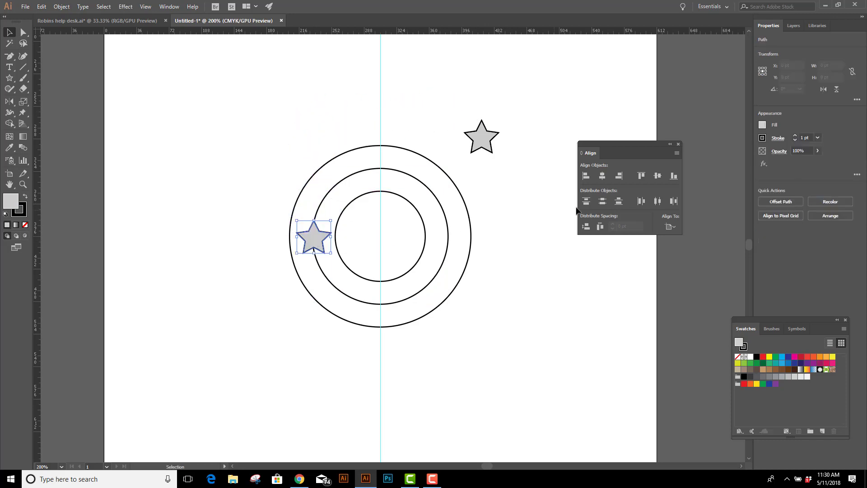
{"action": "left_click", "coordinate": [602, 176]}
{"action": "left_click", "coordinate": [657, 175]}
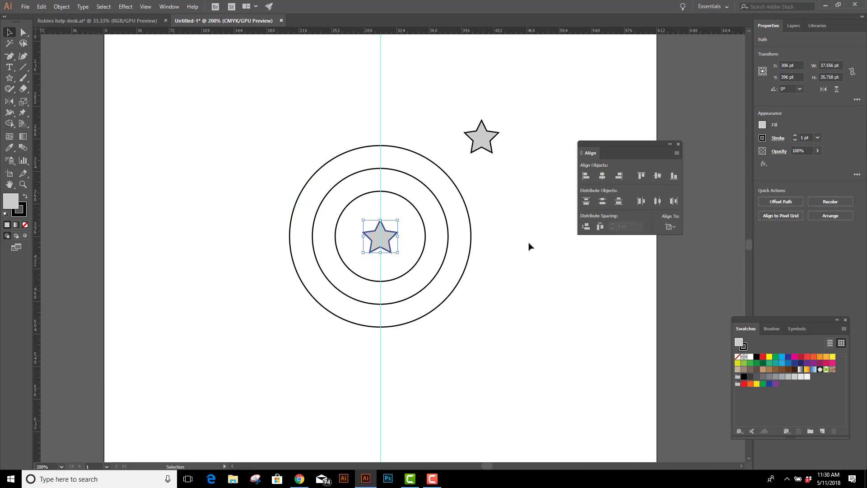
- Nudge the star left four times onto the middle ring's left edge, at X 233 pt
{"action": "key", "text": "Left"}
{"action": "key", "text": "Left"}
{"action": "key", "text": "Left"}
{"action": "key", "text": "Left"}
{"action": "key", "text": "Left"}
{"action": "key", "text": "Left"}
{"action": "key", "text": "Left"}
{"action": "key", "text": "Left"}
{"action": "key", "text": "Left"}
{"action": "key", "text": "Left"}
{"action": "key", "text": "Left"}
{"action": "key", "text": "Left"}
{"action": "key", "text": "Left"}
{"action": "key", "text": "Left"}
{"action": "key", "text": "Left"}
{"action": "key", "text": "Left"}
{"action": "key", "text": "Left"}
{"action": "key", "text": "Left"}
{"action": "key", "text": "Left"}
{"action": "key", "text": "Left"}
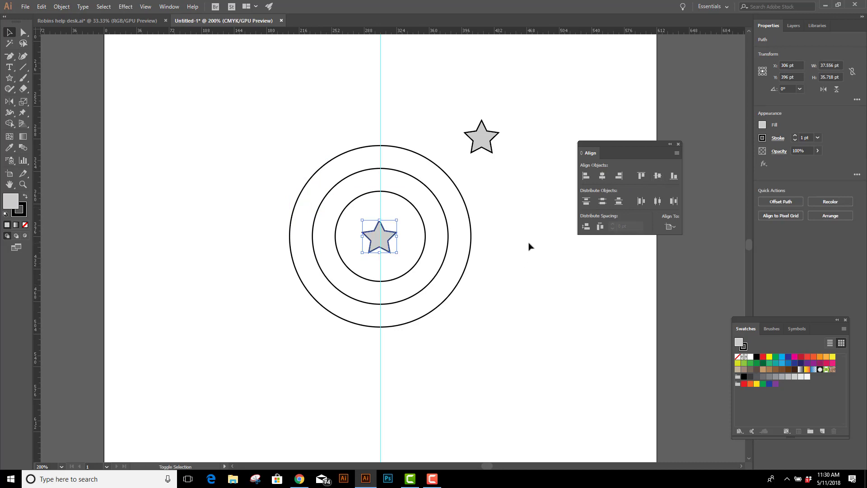
{"action": "key", "text": "Left"}
{"action": "key", "text": "Left"}
{"action": "key", "text": "Left"}
{"action": "key", "text": "Left"}
{"action": "key", "text": "Left"}
{"action": "key", "text": "Left"}
{"action": "key", "text": "Left"}
{"action": "key", "text": "Left"}
{"action": "key", "text": "Left"}
{"action": "key", "text": "Left"}
{"action": "key", "text": "Left"}
{"action": "key", "text": "Left"}
{"action": "key", "text": "Left"}
{"action": "key", "text": "Left"}
{"action": "key", "text": "Left"}
{"action": "key", "text": "Left"}
{"action": "key", "text": "Left"}
{"action": "key", "text": "Left"}
{"action": "key", "text": "Left"}
{"action": "key", "text": "Left"}
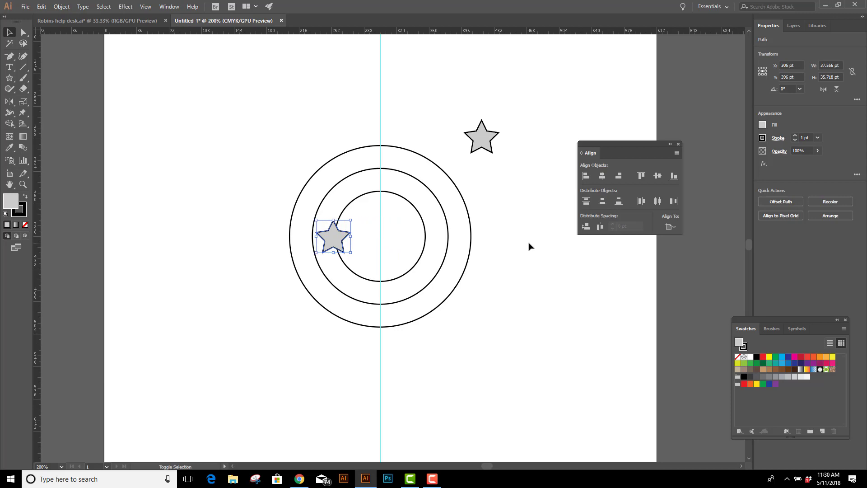
{"action": "key", "text": "Left"}
{"action": "key", "text": "Left"}
{"action": "key", "text": "Left"}
{"action": "key", "text": "Left"}
{"action": "key", "text": "Left"}
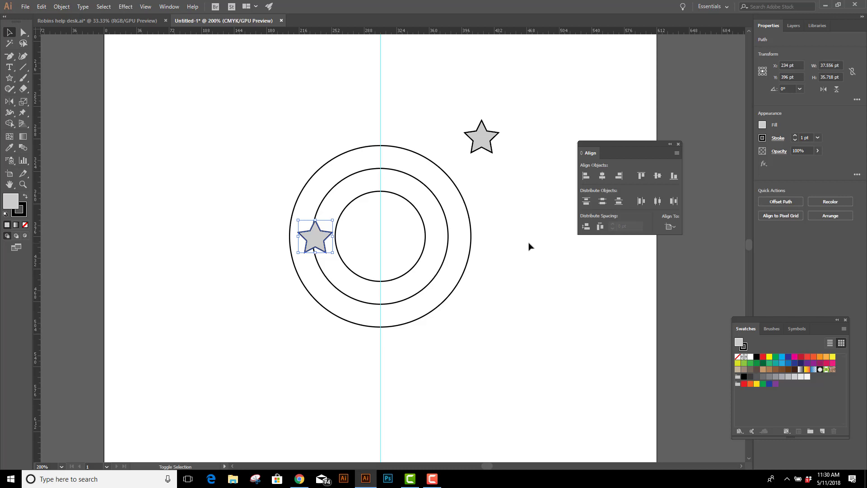
{"action": "key", "text": "Left"}
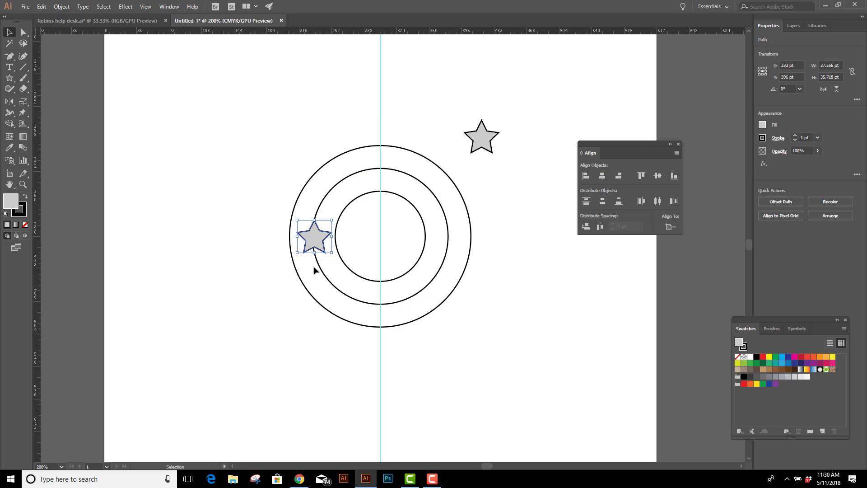
- Zoom in on the star and nudge it left to X 231 pt on the middle ring
{"action": "key", "text": "a"}
{"action": "key", "text": "ctrl+minus"}
{"action": "key", "text": "ctrl+minus"}
{"action": "key", "text": "ctrl+minus"}
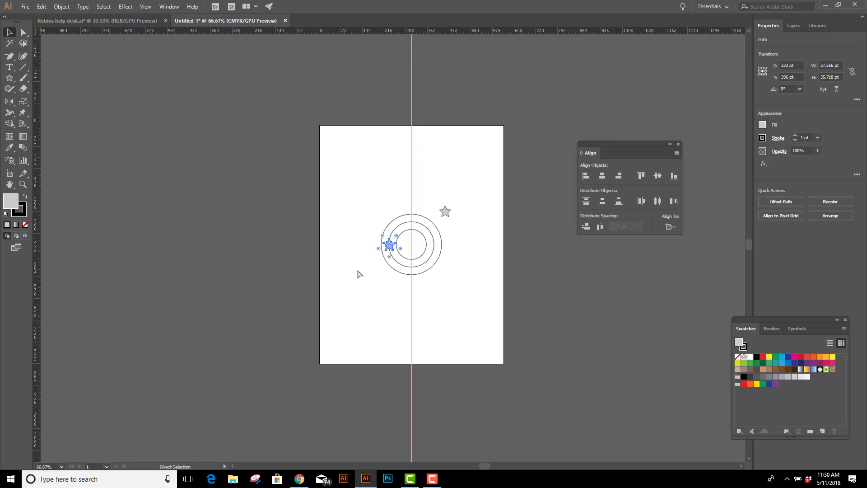
{"action": "key", "text": "ctrl+plus"}
{"action": "key", "text": "ctrl+plus"}
{"action": "key", "text": "ctrl+plus"}
{"action": "key", "text": "ctrl+plus"}
{"action": "key", "text": "ctrl+plus"}
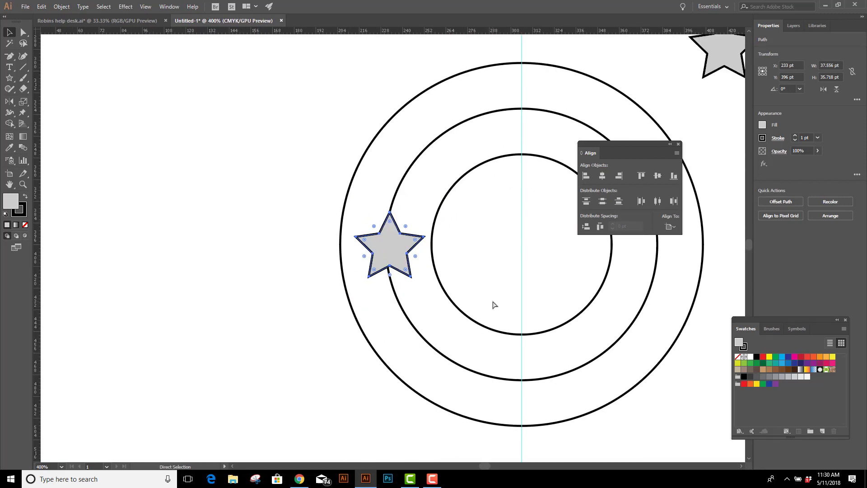
{"action": "key", "text": "v"}
{"action": "left_click_drag", "start_coordinate": [487, 294], "coordinate": [418, 292]}
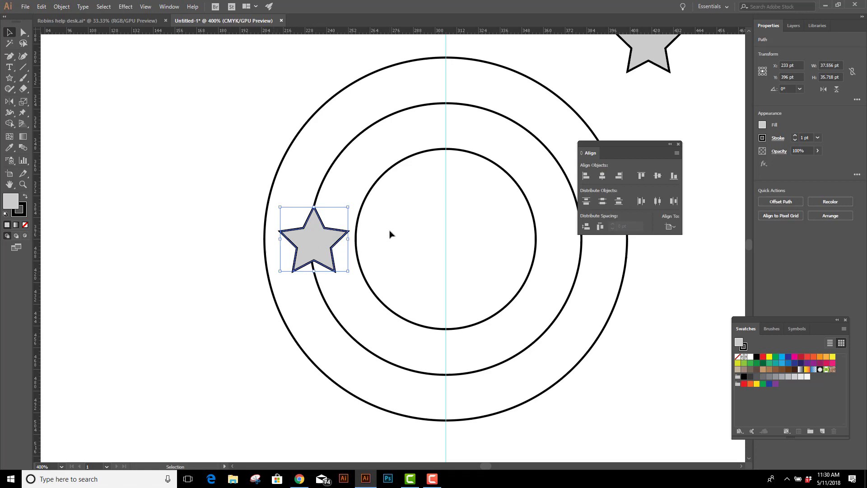
{"action": "key", "text": "shift"}
{"action": "key", "text": "Left"}
{"action": "key", "text": "Left"}
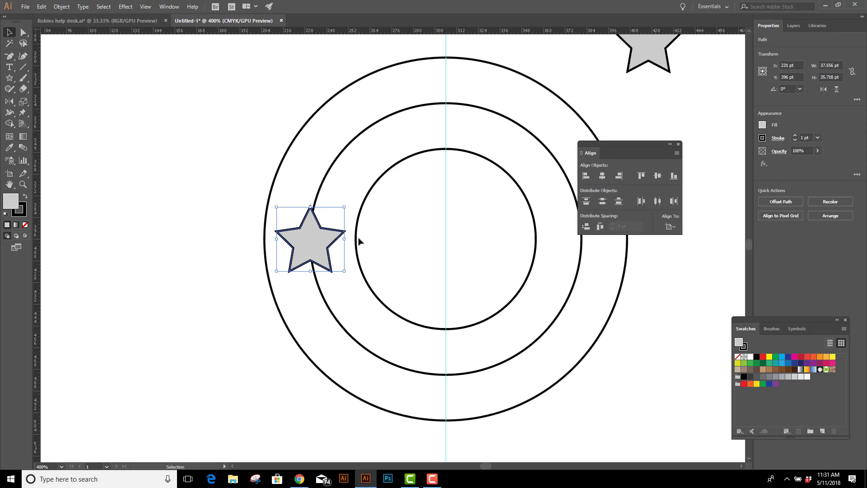
{"action": "left_click", "coordinate": [395, 246]}
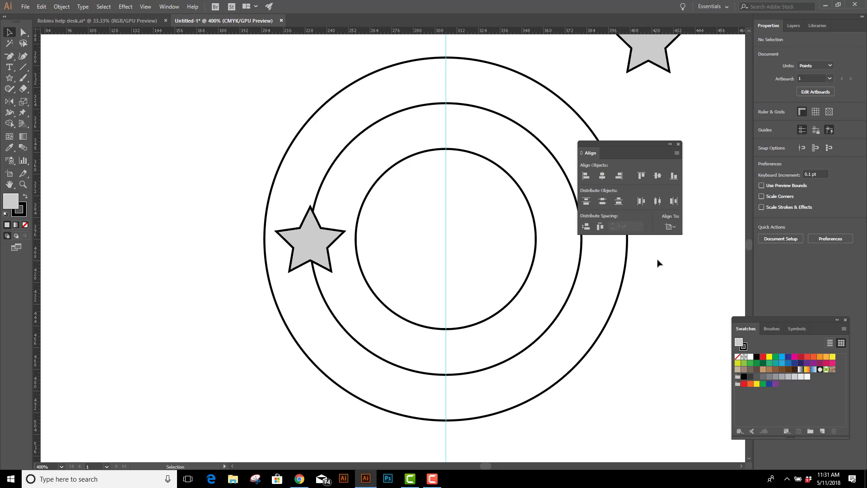
- Drag the spare top star onto the ring's right side, then delete it
{"action": "left_click_drag", "start_coordinate": [657, 263], "coordinate": [561, 257]}
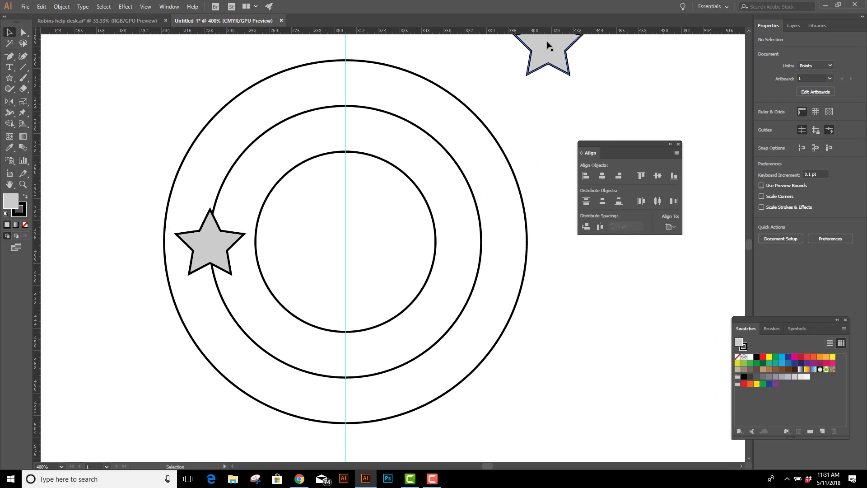
{"action": "left_click_drag", "start_coordinate": [547, 46], "coordinate": [505, 232]}
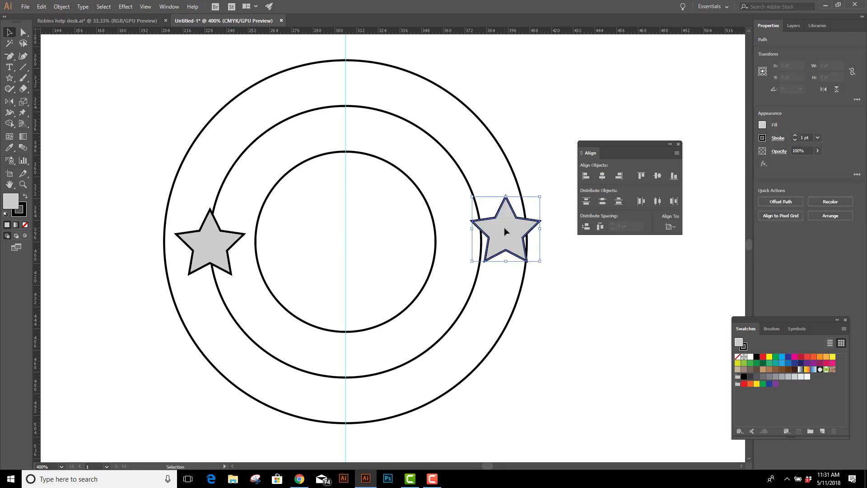
{"action": "key", "text": "Delete"}
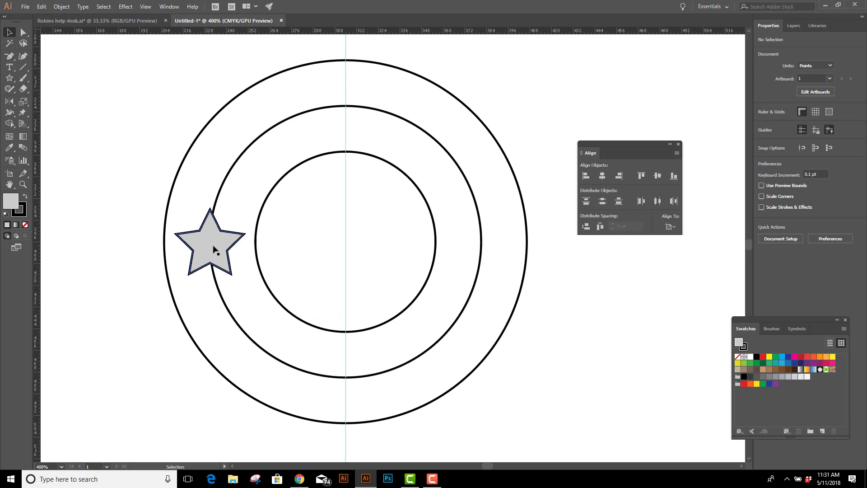
- Reflect a vertical copy of the left star around the centre guide, landing at X 381.435 pt
{"action": "left_click", "coordinate": [214, 250]}
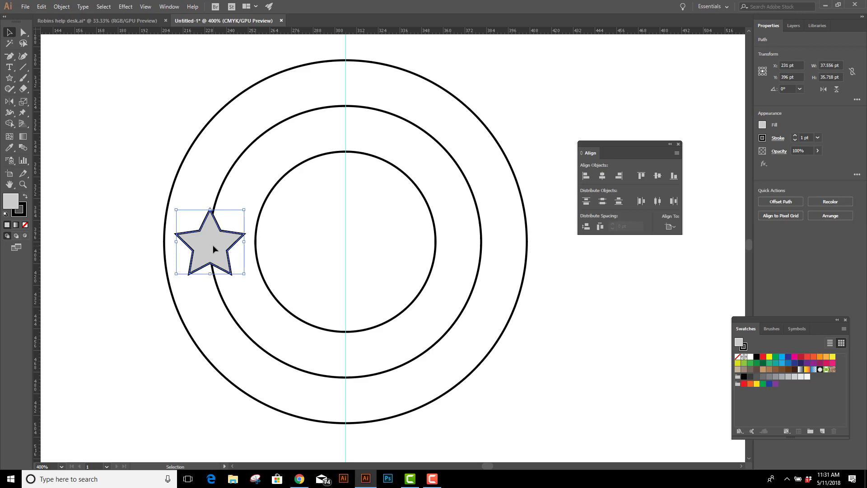
{"action": "key", "text": "o"}
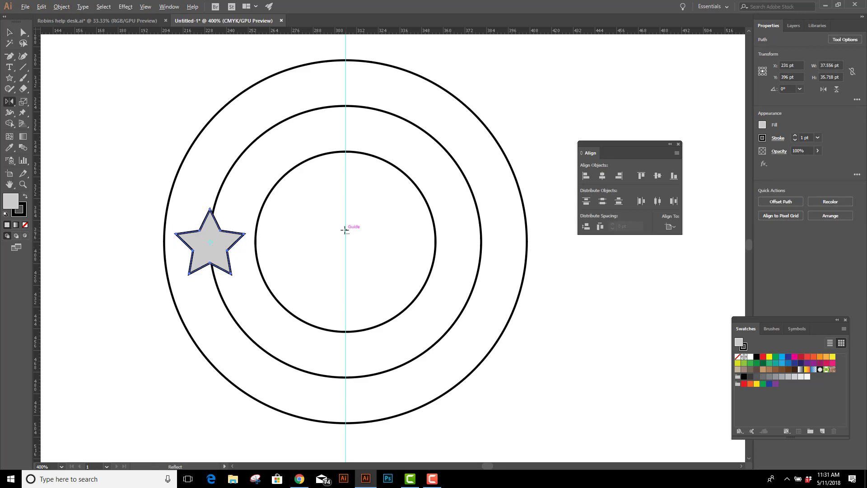
{"action": "left_click", "coordinate": [345, 231], "text": "alt"}
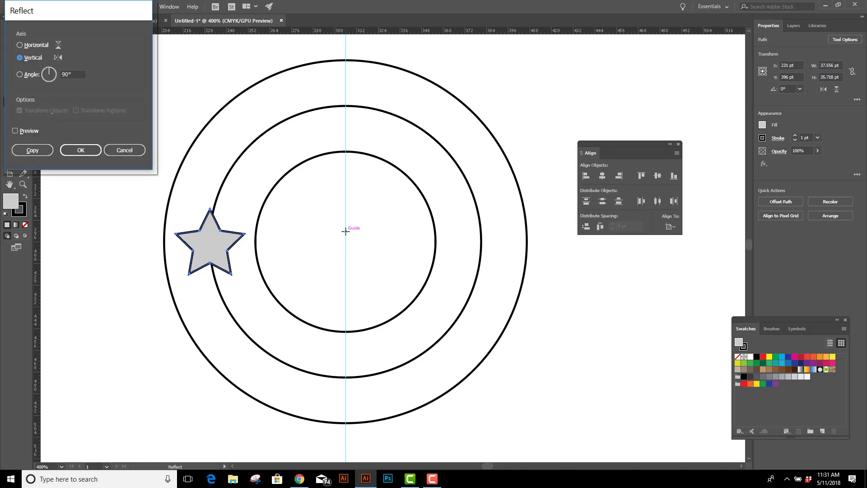
{"action": "left_click", "coordinate": [45, 151]}
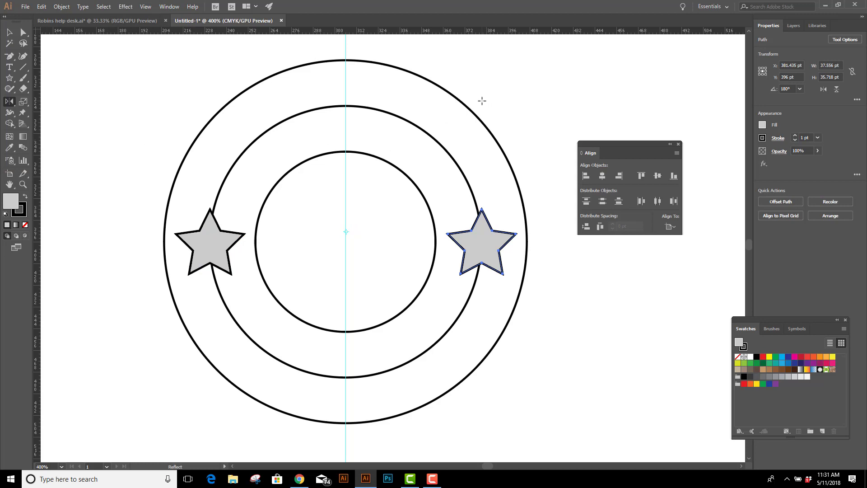
- Delete the middle circle, leaving the outer and inner circles with the two gray stars between them
{"action": "key", "text": "v"}
{"action": "left_click", "coordinate": [430, 137]}
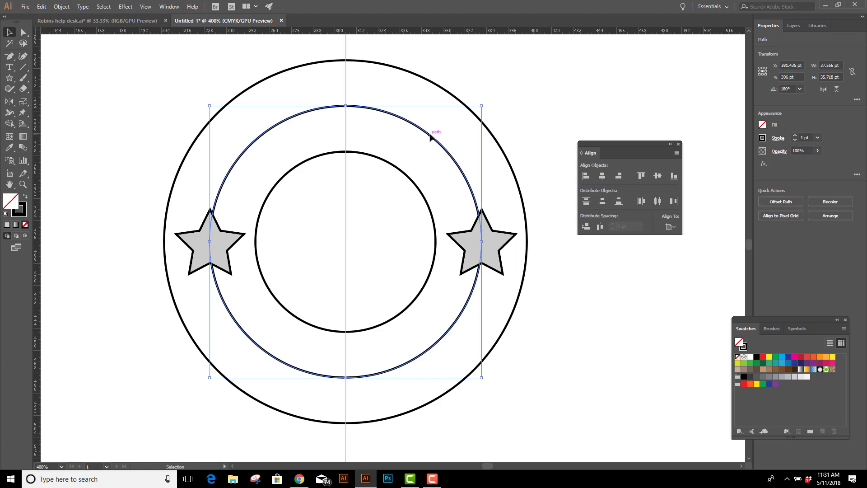
{"action": "key", "text": "Delete"}
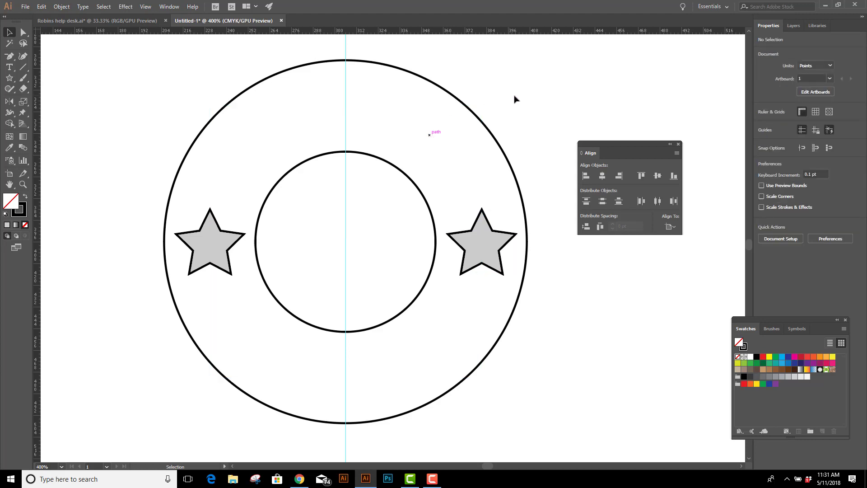